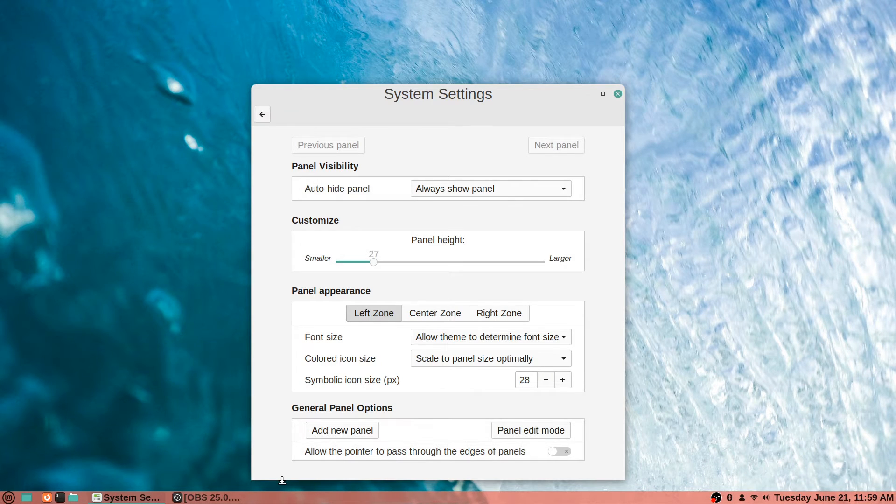
- Return to the settings overview, open the Panel settings directly from the desktop panel, and close that separate window
click(262, 115)
right_click(282, 498)
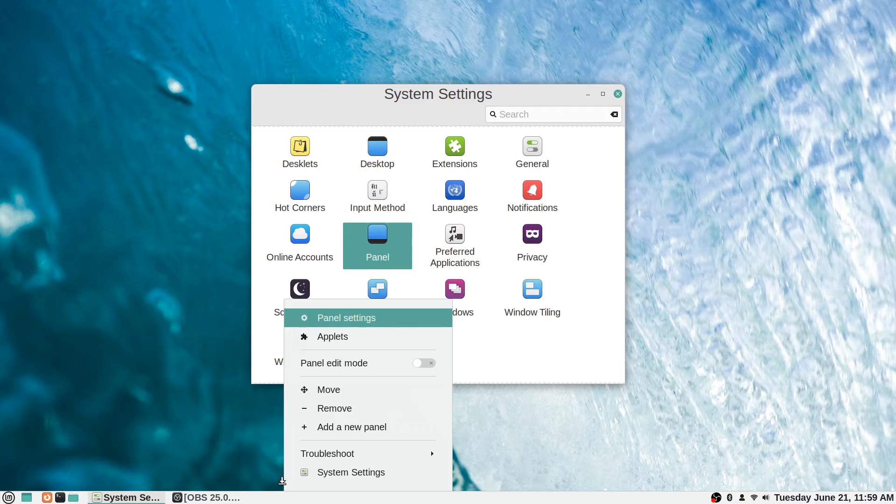
click(354, 318)
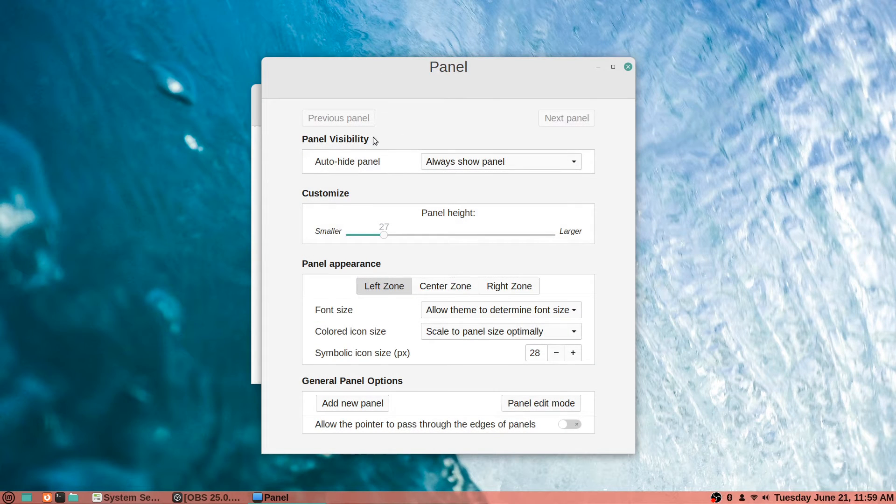
click(628, 68)
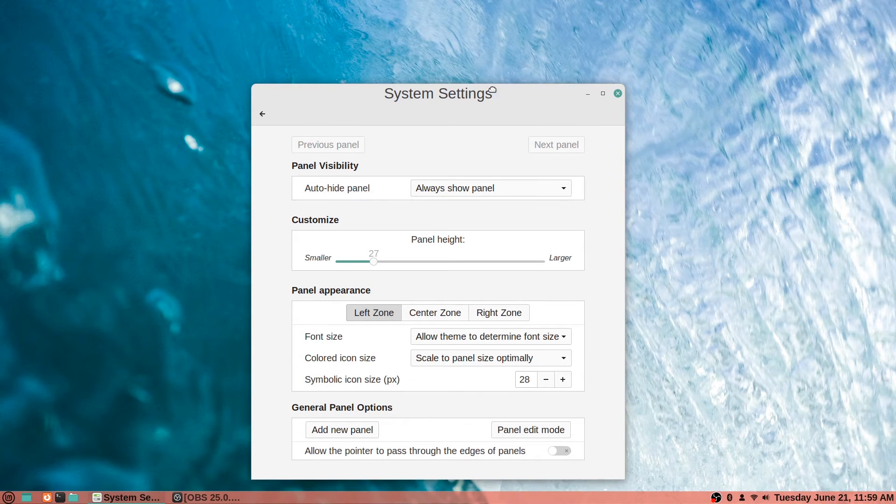
- Move the System Settings window higher and set the panel's auto-hide option to Auto hide panel
drag(468, 95, 500, 61)
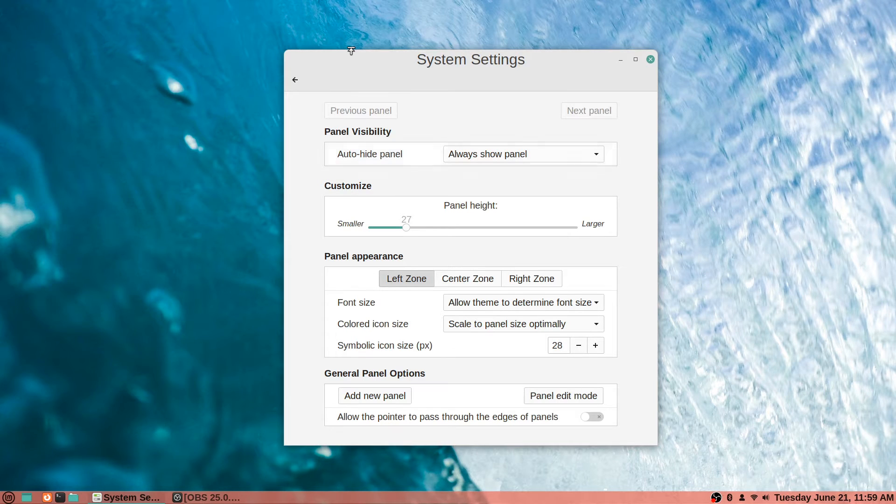
click(524, 154)
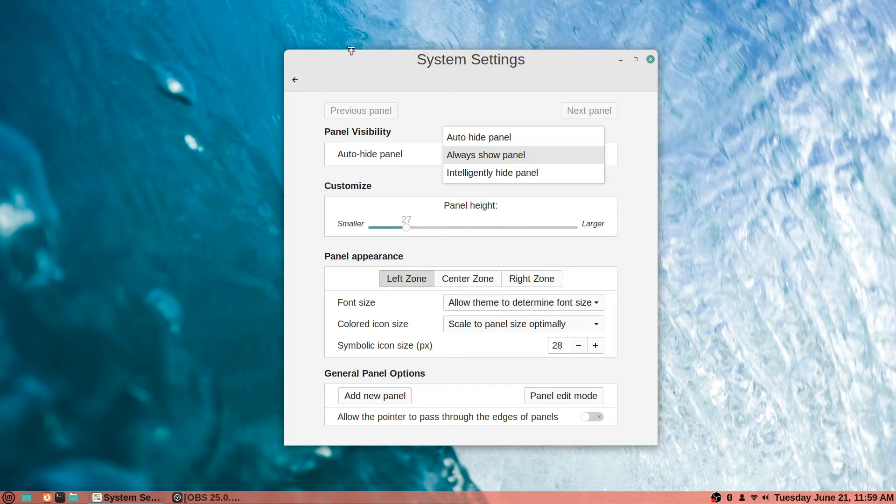
click(479, 138)
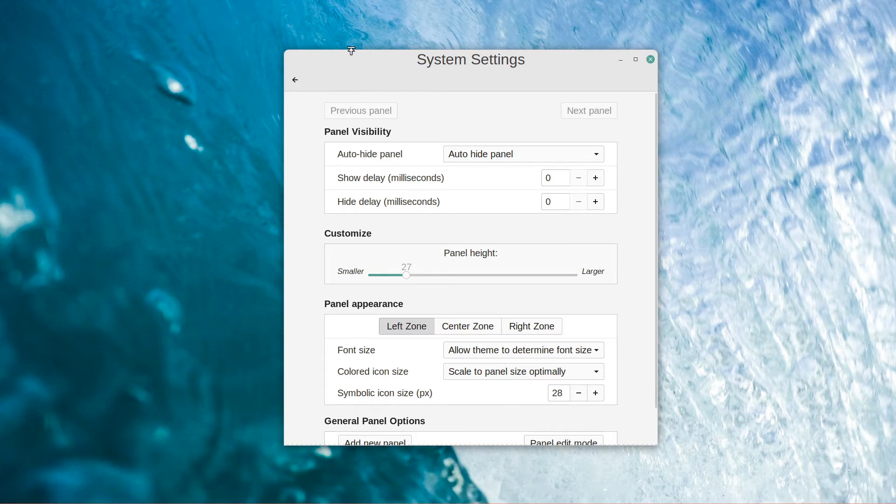
- Change the panel's auto-hide option to Intelligently hide panel
key(space)
key(Down)
key(Down)
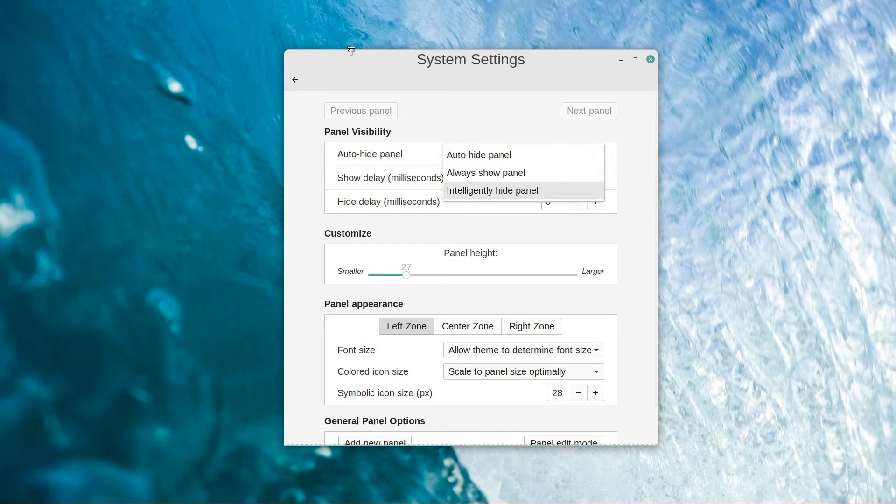
key(Return)
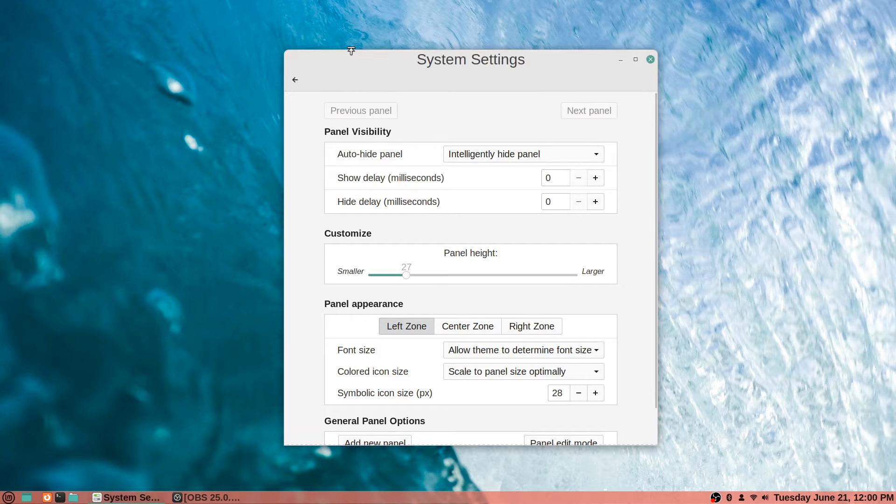
- Set the panel's auto-hide option to Always show panel
click(526, 156)
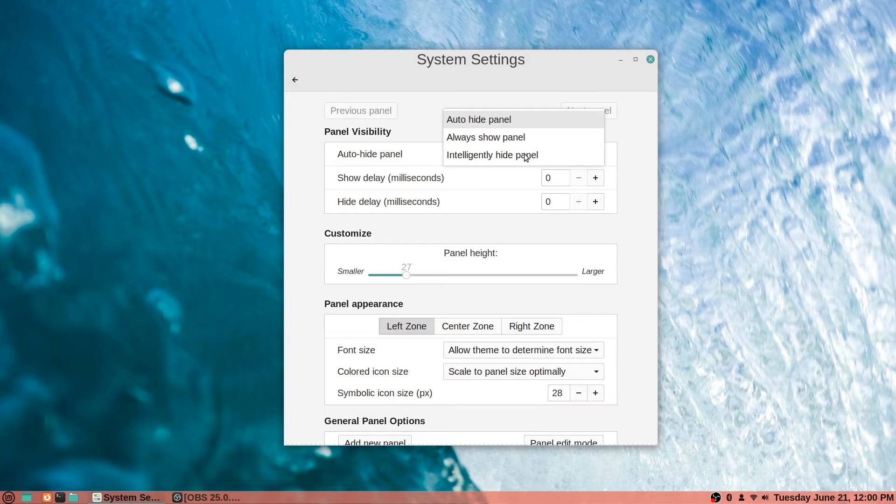
key(Down)
key(Return)
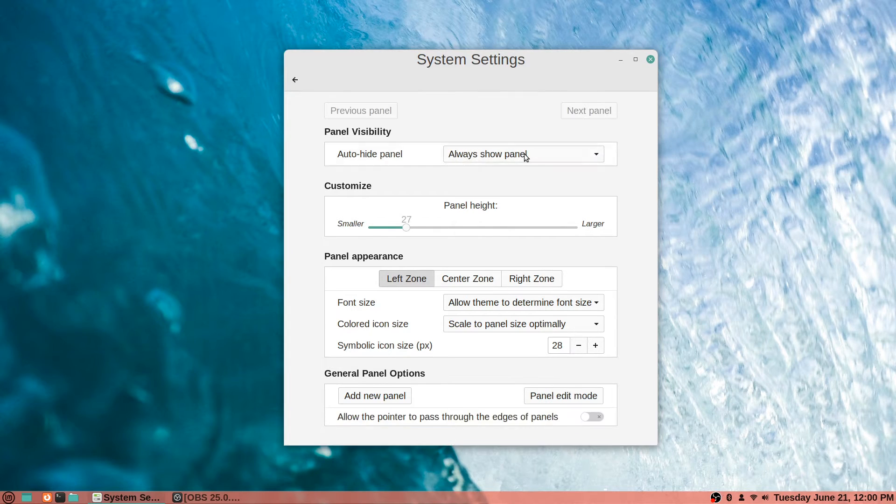
- Switch the panel's auto-hide option to Auto hide panel to bring up its show and hide delay settings
click(524, 153)
key(Up)
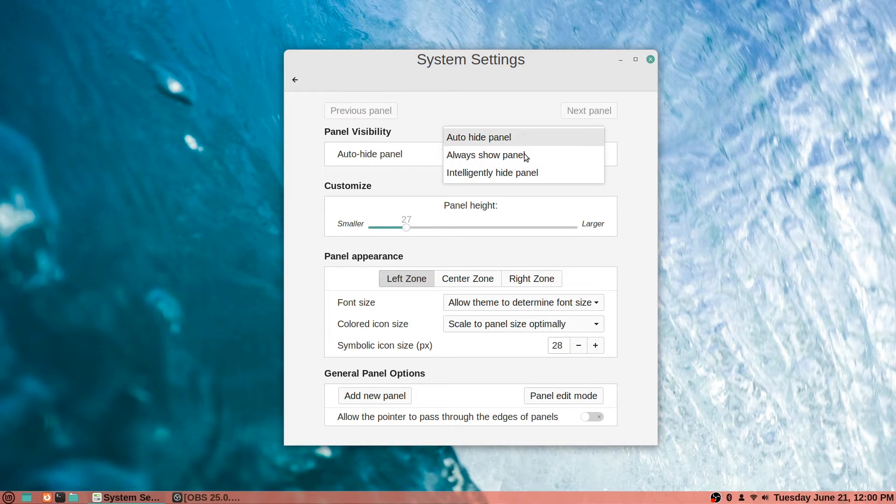
key(Return)
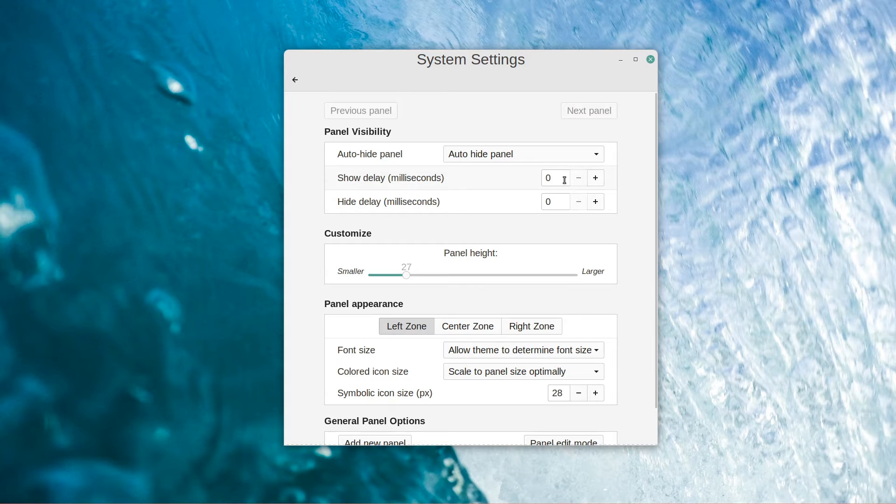
- Return the panel's auto-hide option to Always show panel
key(Return)
key(Down)
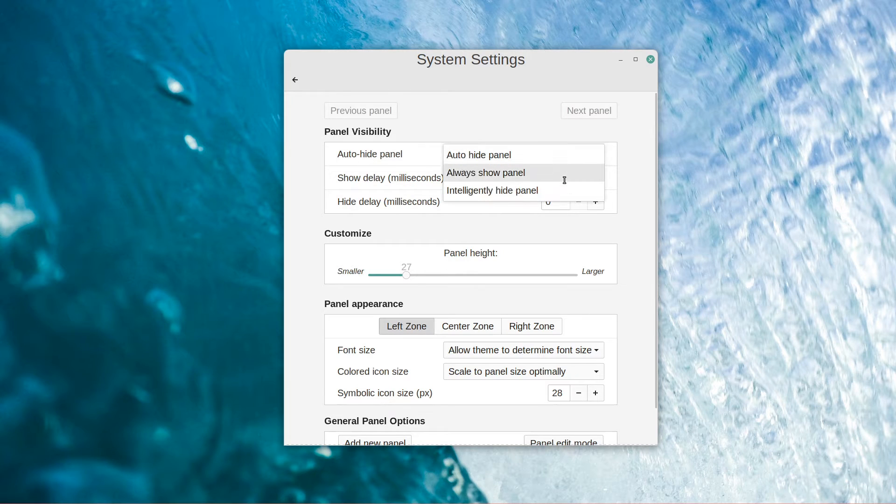
key(Return)
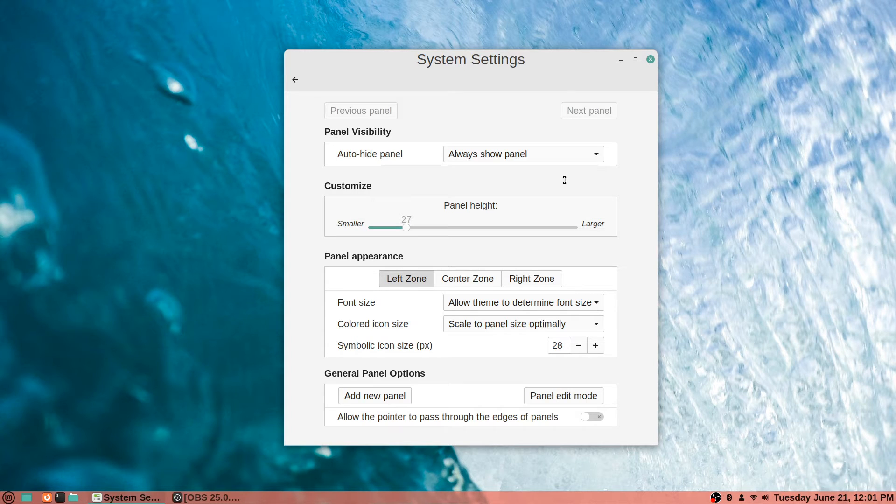
- Increase the panel height to 40
click(406, 228)
key(Right)
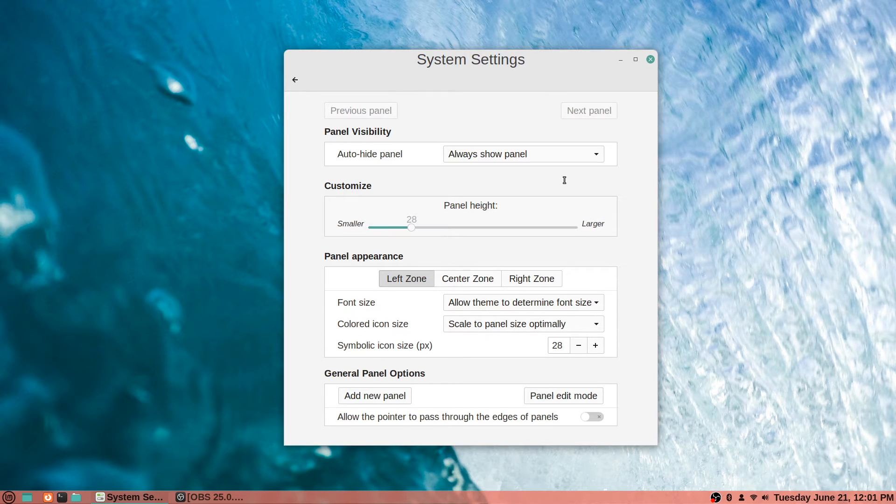
key(Right)
key(Right)
key(Right)
key(Right)
key(Right)
key(Right)
key(Right)
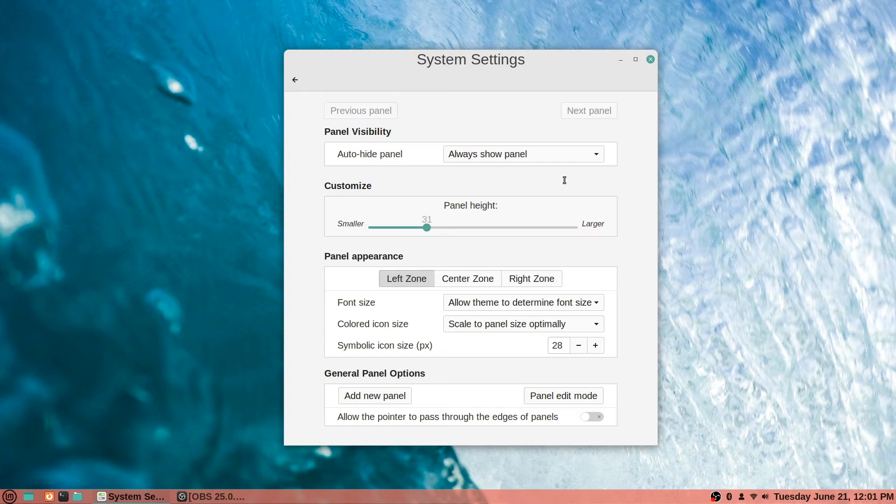
key(Right)
key(Right)
key(Right)
key(Right)
key(Right)
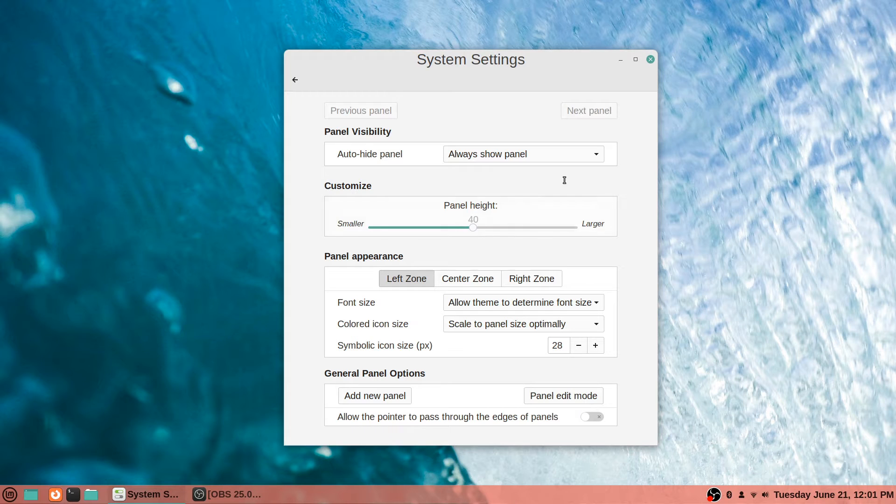
- Try panel heights of 27 and 39 for comparison, finishing at 40
drag(473, 227, 406, 227)
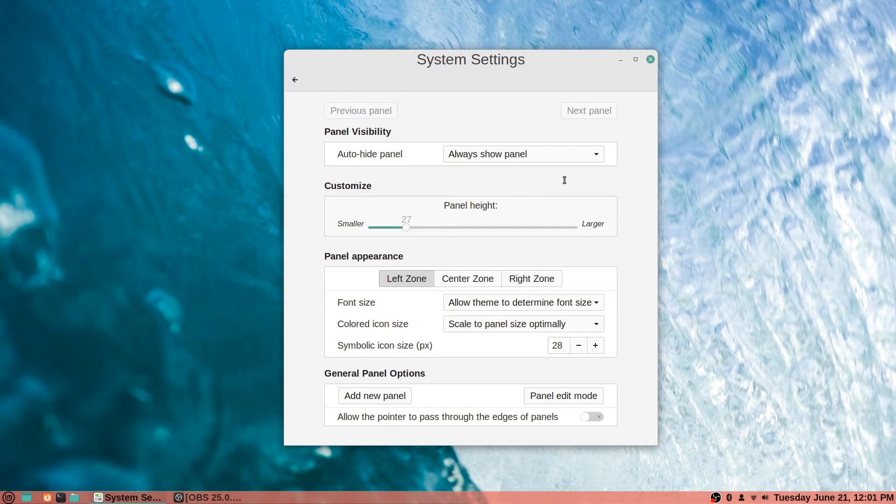
mouse_move(406, 227)
mouse_down()
mouse_move(371, 228)
mouse_move(473, 228)
mouse_up()
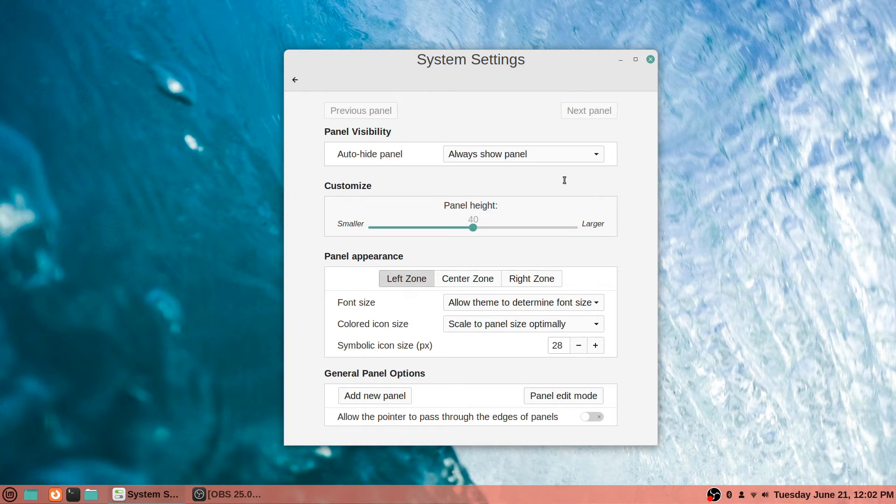
key(Left)
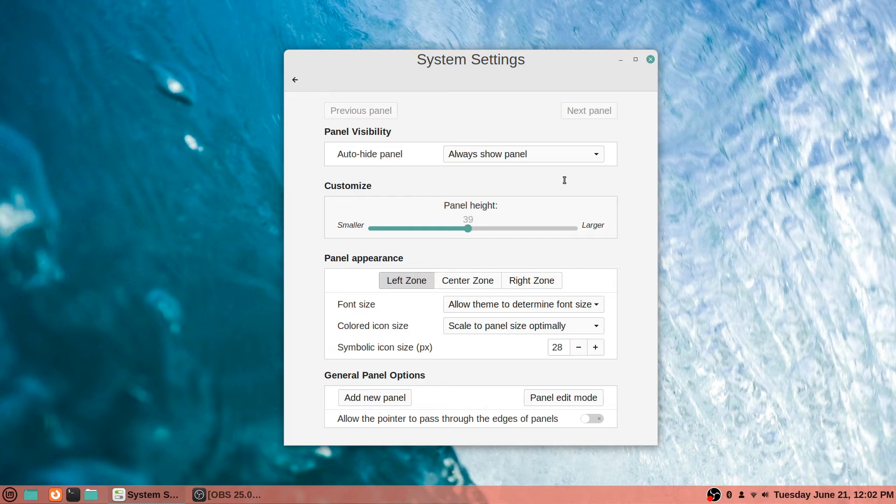
key(Right)
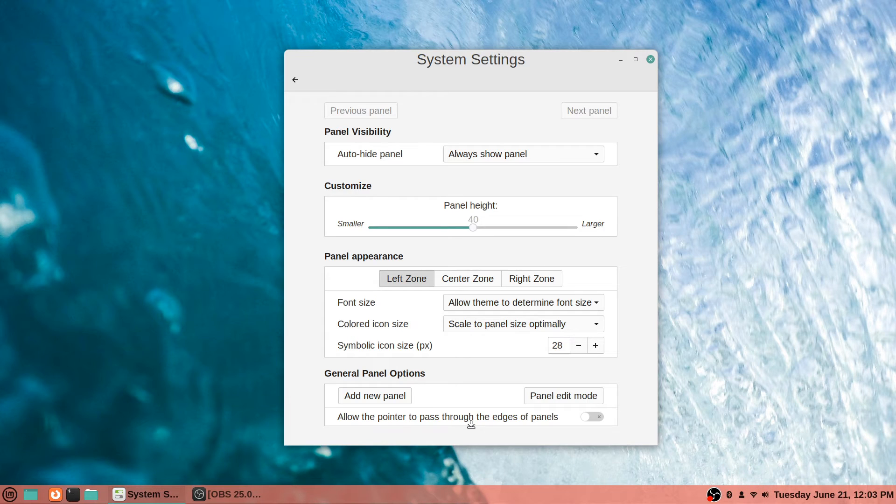
- View the appearance settings of the Center Zone and Right Zone, and return to the Left Zone
click(468, 278)
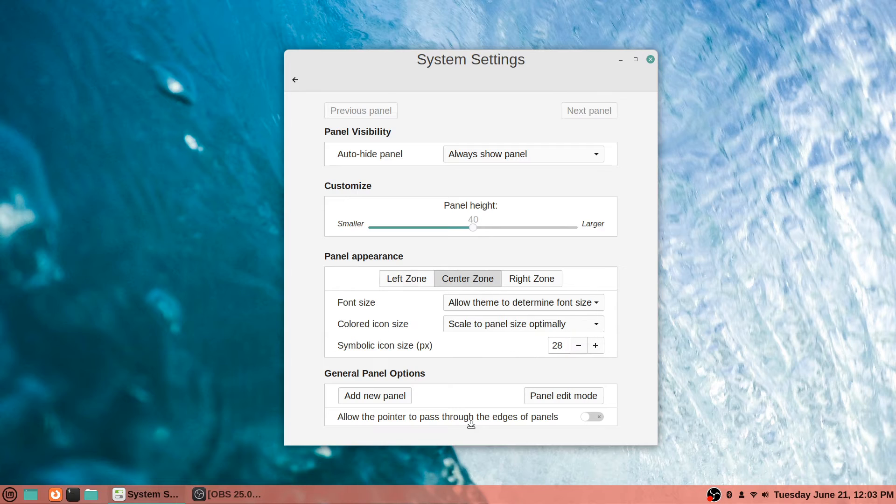
click(531, 278)
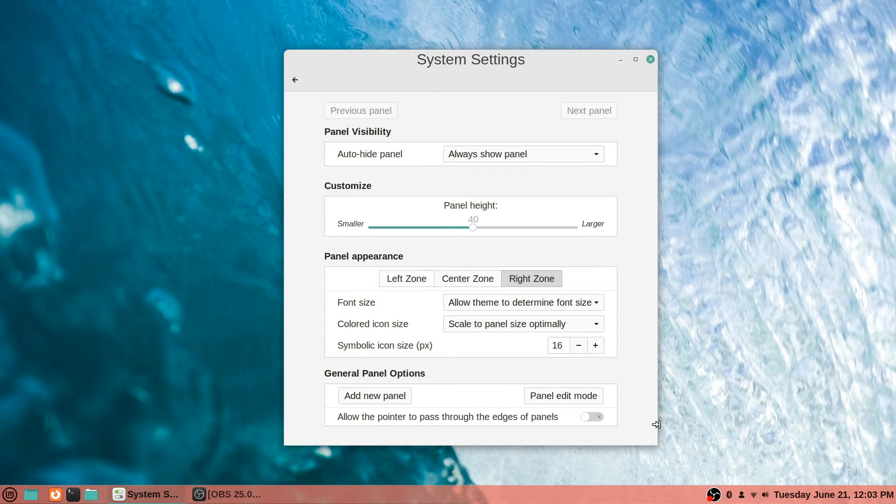
click(407, 279)
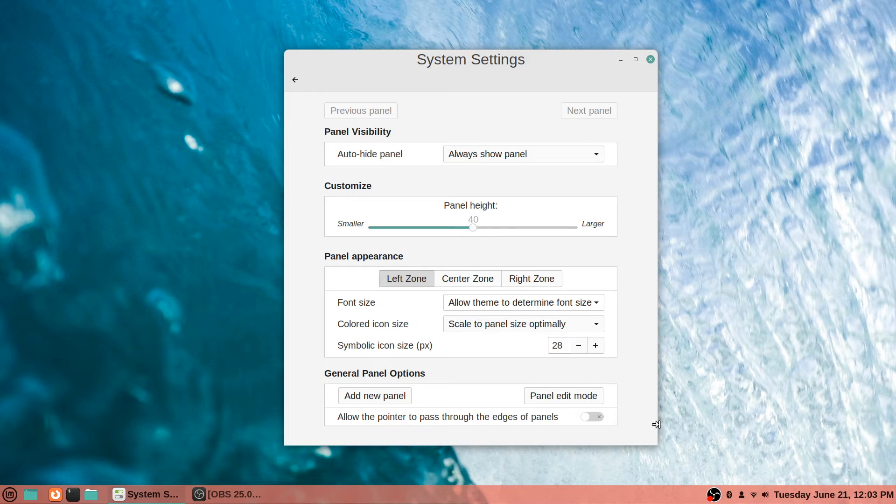
- Set the Left Zone's font size to 14.0pt
key(space)
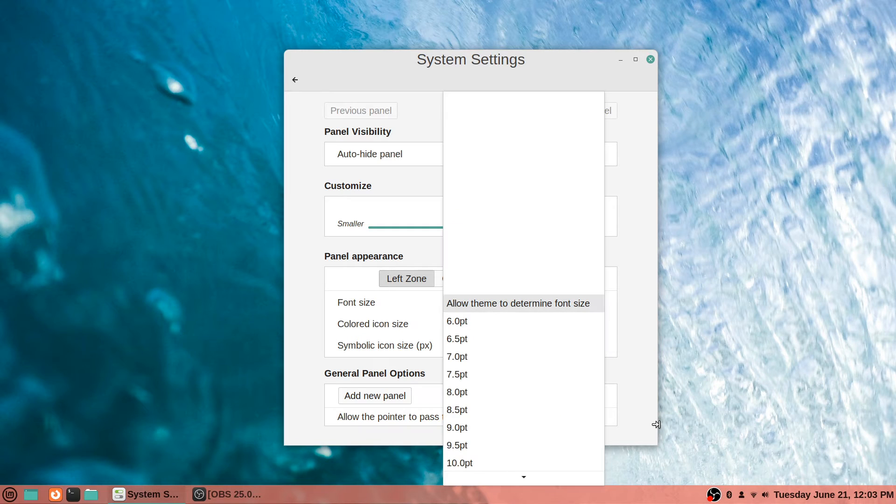
key(Down)
key(Down)
key(Down)
key(Down)
key(Down)
key(Down)
key(Down)
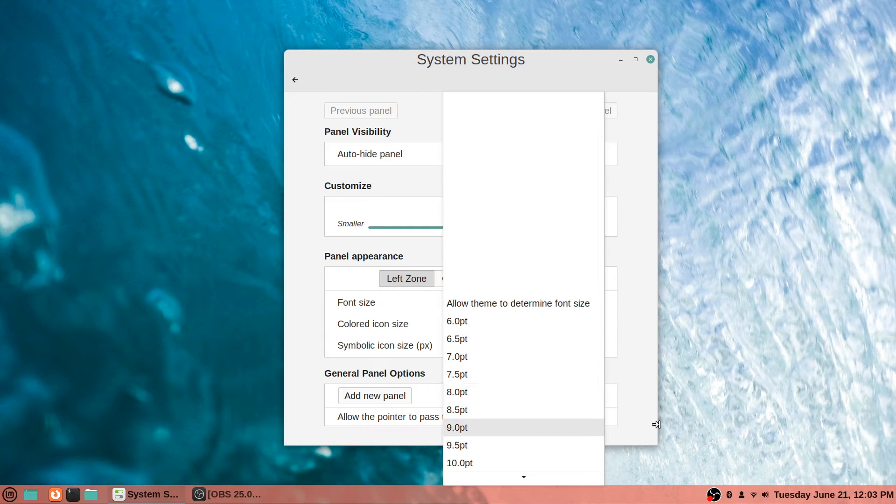
key(Down)
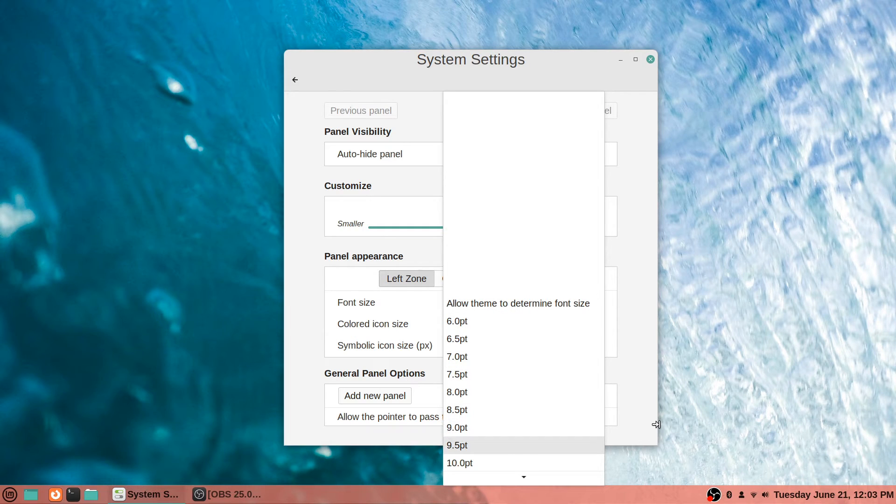
key(Up)
key(Up)
key(Up)
key(Up)
key(Down)
key(Down)
key(Down)
key(Down)
key(Down)
key(Down)
key(Down)
key(Down)
key(Down)
key(Down)
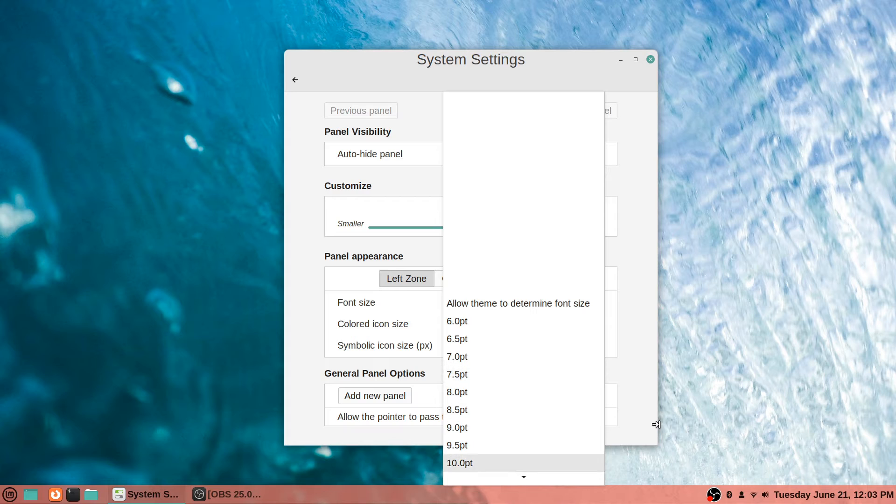
key(Up)
key(Up)
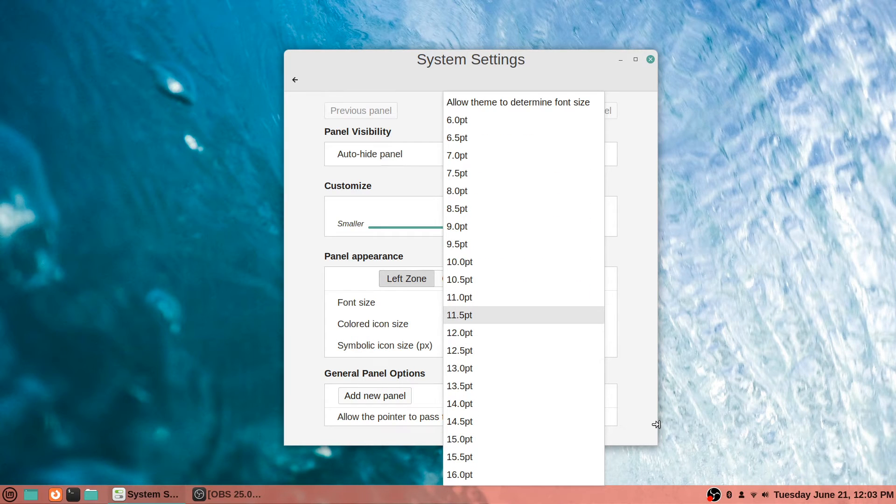
key(Down)
key(Down)
key(Down)
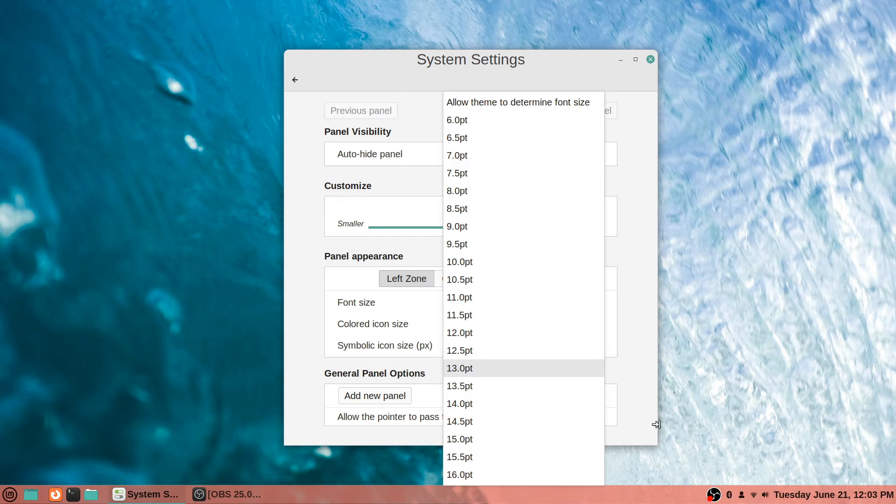
key(Down)
key(Down)
key(Return)
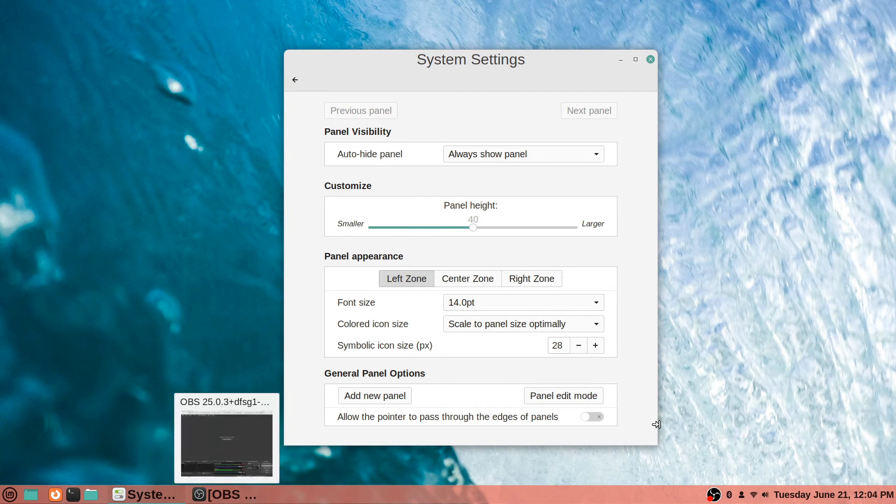
- Reset the Left Zone's font size to Allow theme to determine font size
click(499, 302)
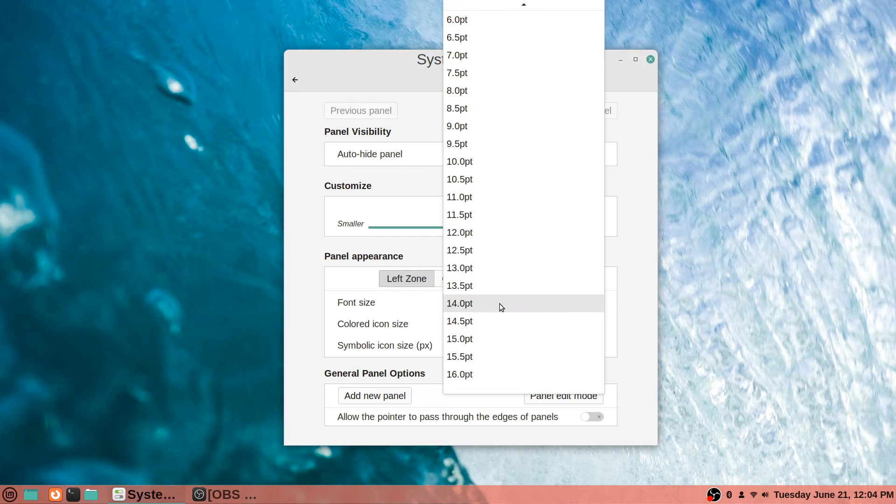
key(Up)
key(Up)
key(Up)
key(Up)
key(Up)
key(Up)
key(Up)
key(Up)
key(Up)
key(Up)
key(Up)
key(Up)
key(Up)
key(Up)
key(Up)
key(Up)
key(Up)
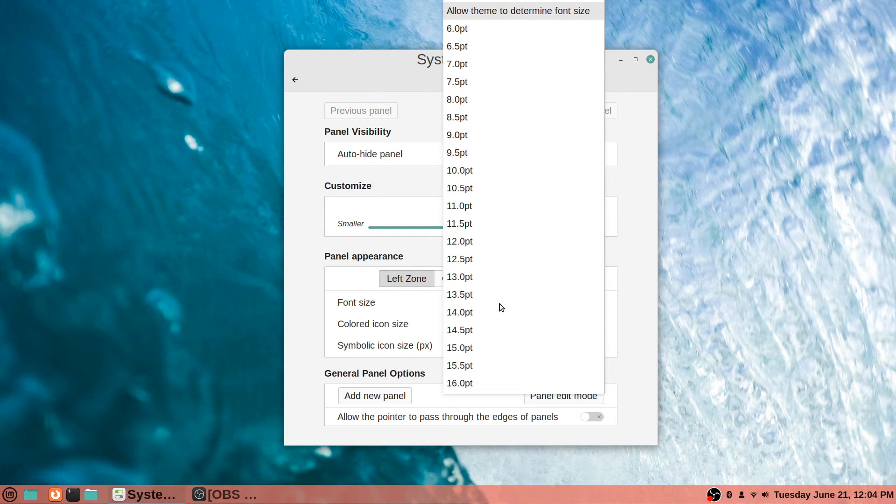
key(Return)
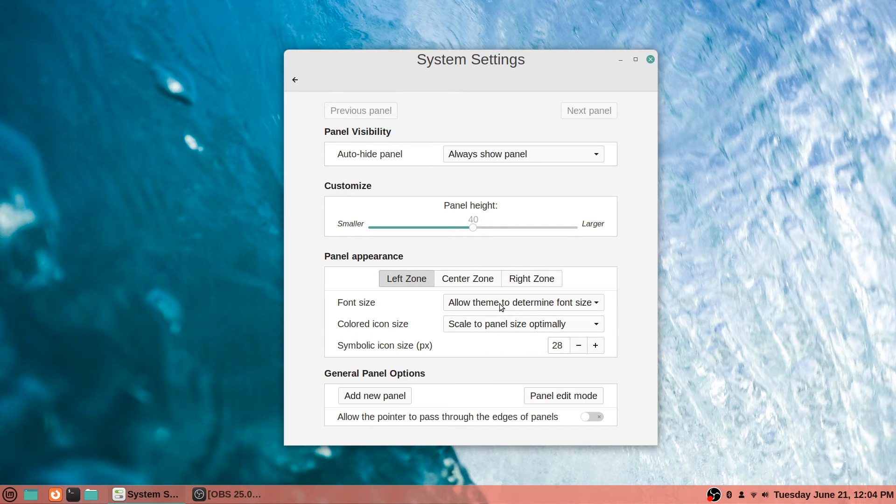
- Try Scale to panel size exactly for the Left Zone's colored icons, then restore Scale to panel size optimally
click(499, 303)
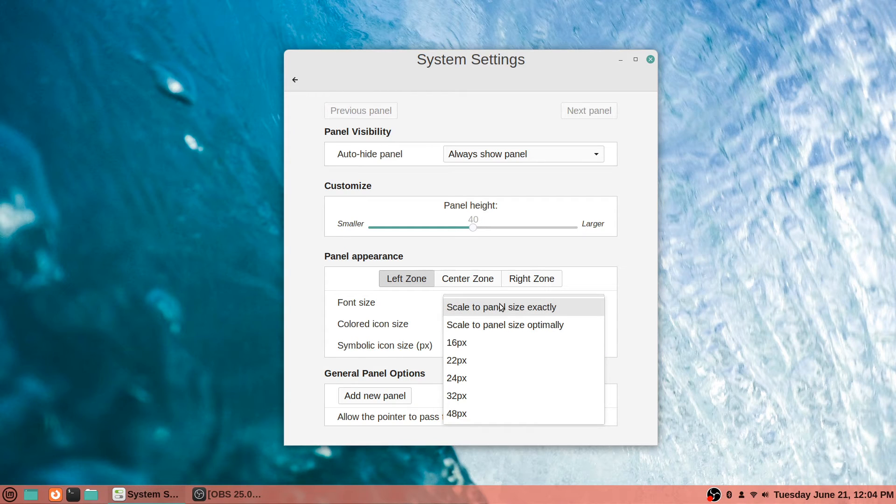
click(501, 307)
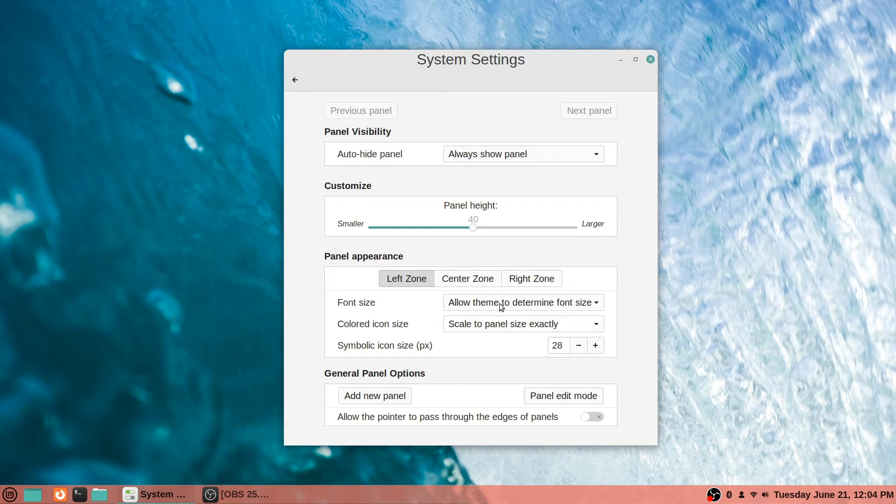
key(space)
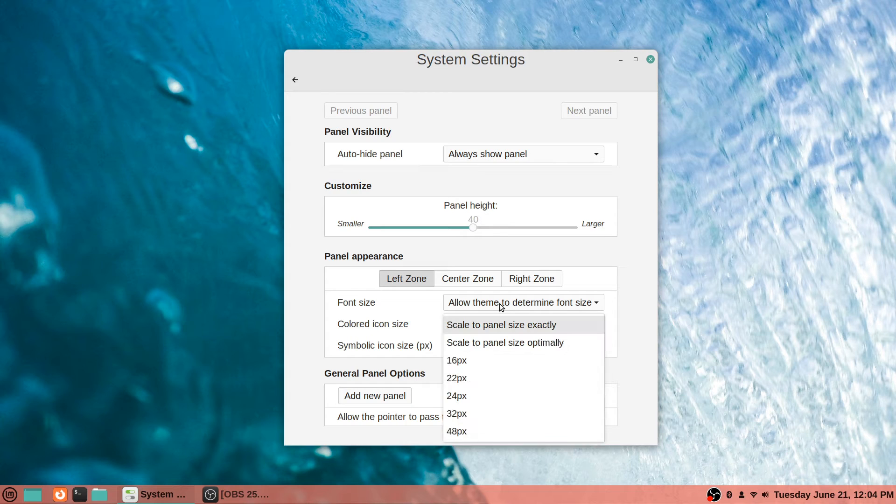
key(Down)
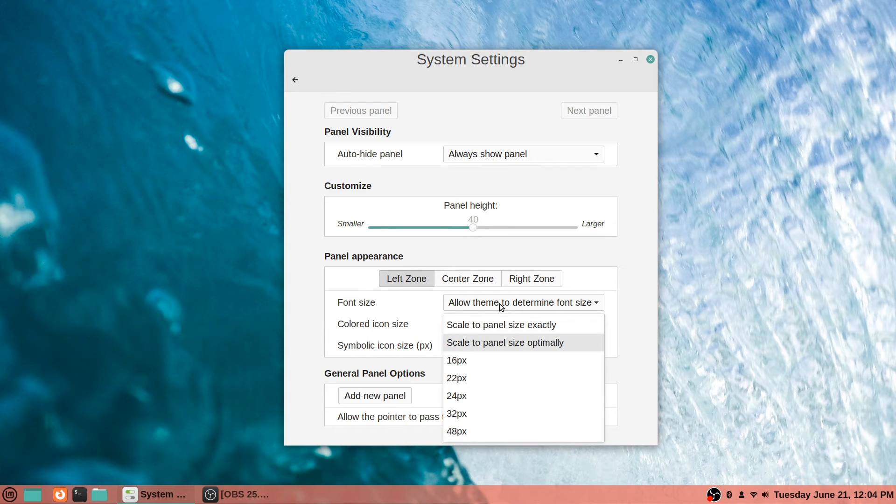
key(Return)
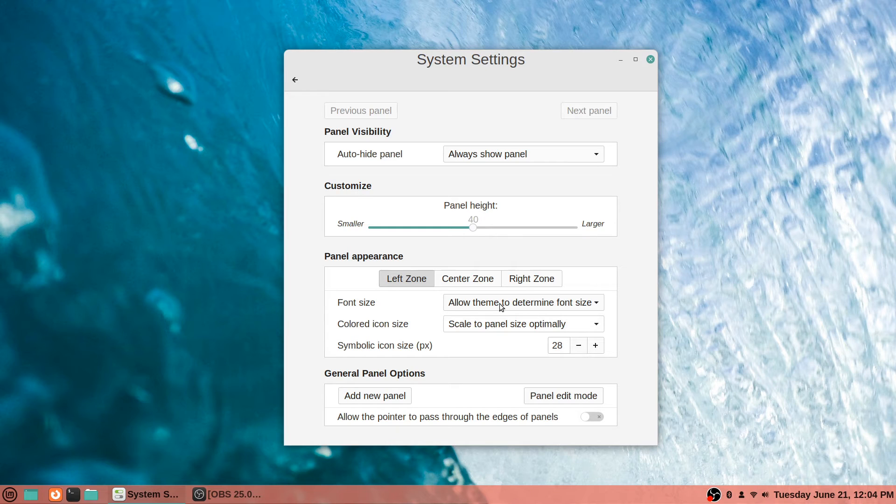
- Set the Left Zone's colored icon size to 16px
key(space)
key(Down)
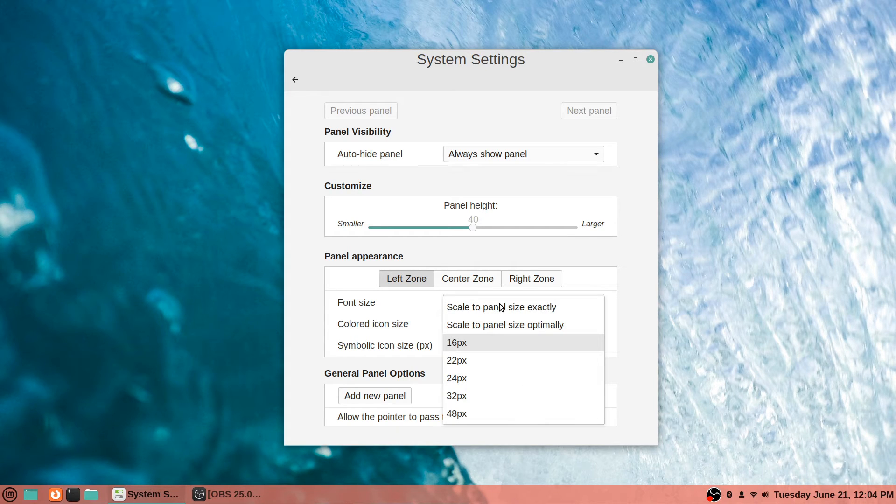
key(Down)
key(Down)
key(Down)
key(Down)
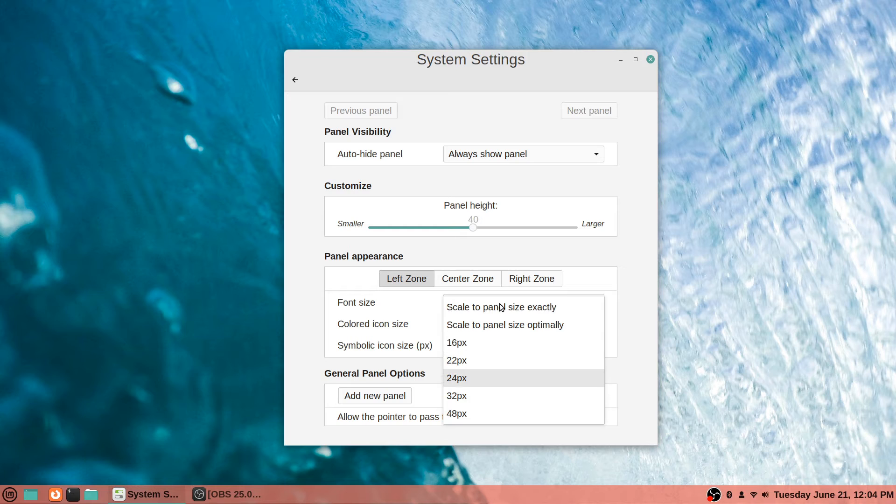
key(Up)
key(Up)
key(Up)
key(Up)
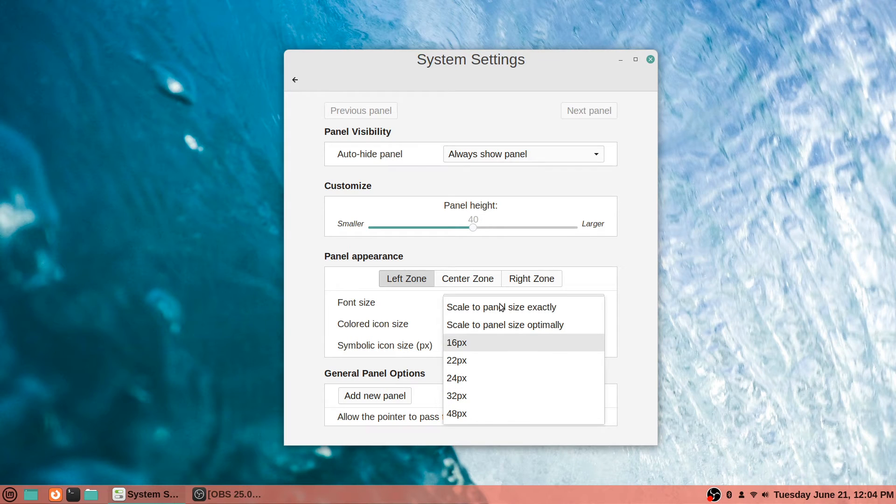
key(Return)
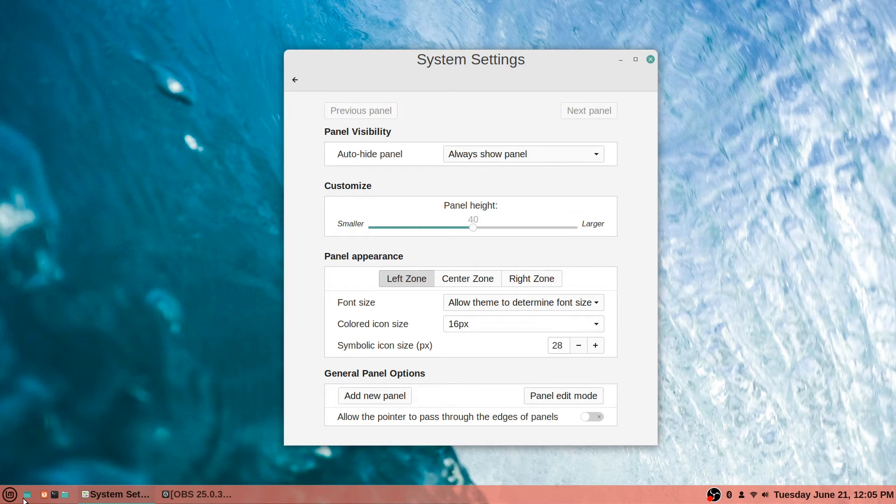
- Set the Left Zone's colored icon size to Scale to panel size exactly
key(Return)
key(Down)
key(Down)
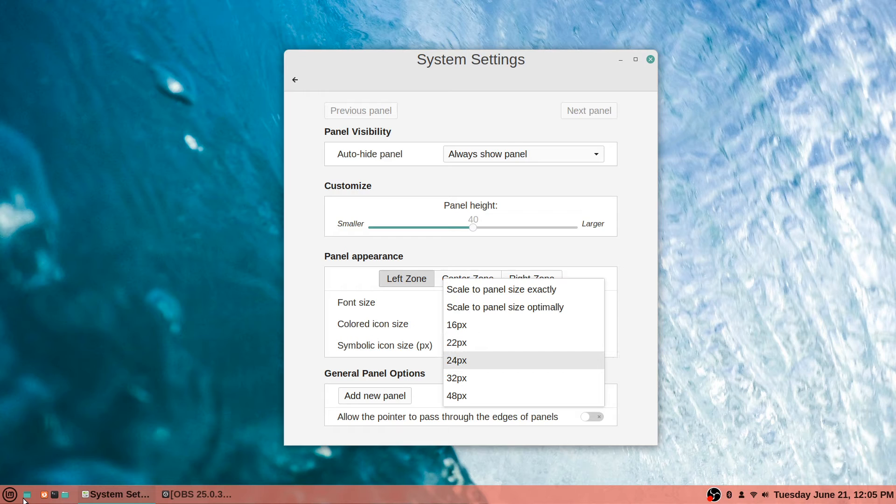
key(Down)
key(Up)
key(Up)
key(Up)
key(Up)
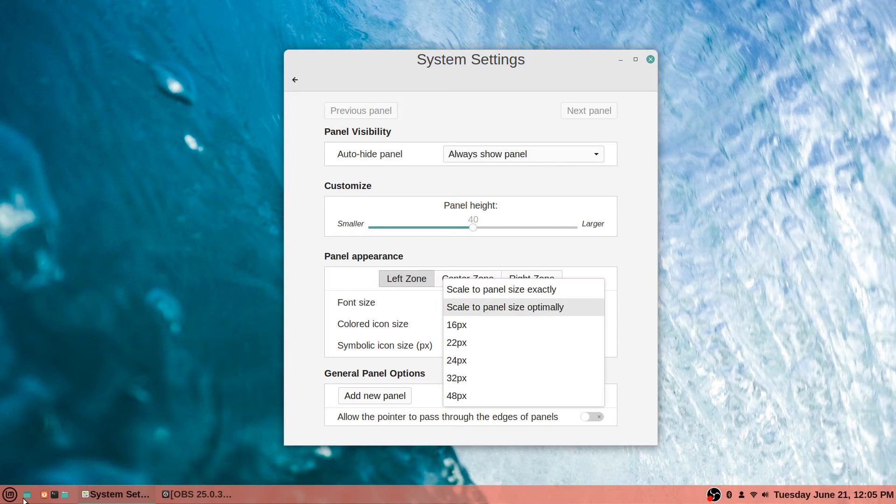
key(Down)
key(Down)
key(Down)
key(Down)
key(Up)
key(Down)
key(Up)
key(Up)
key(Up)
key(Up)
key(Up)
key(Return)
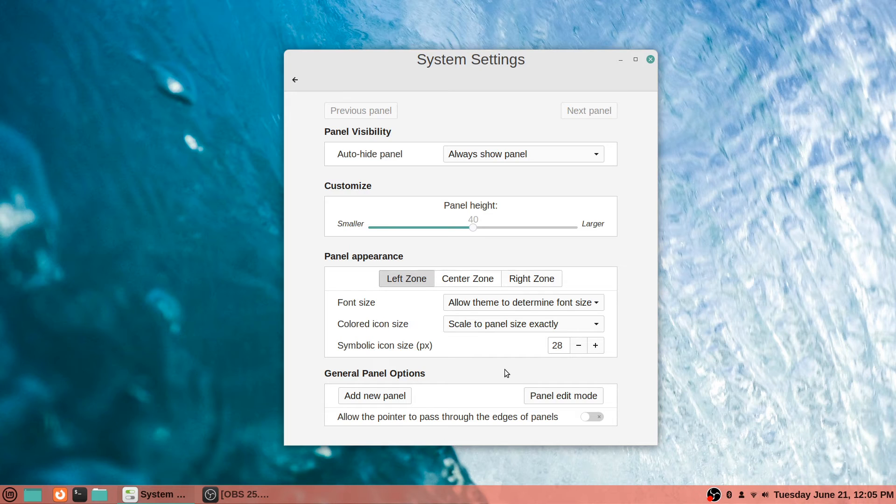
- Set the Center Zone's colored icon size to Scale to panel size exactly
key(Right)
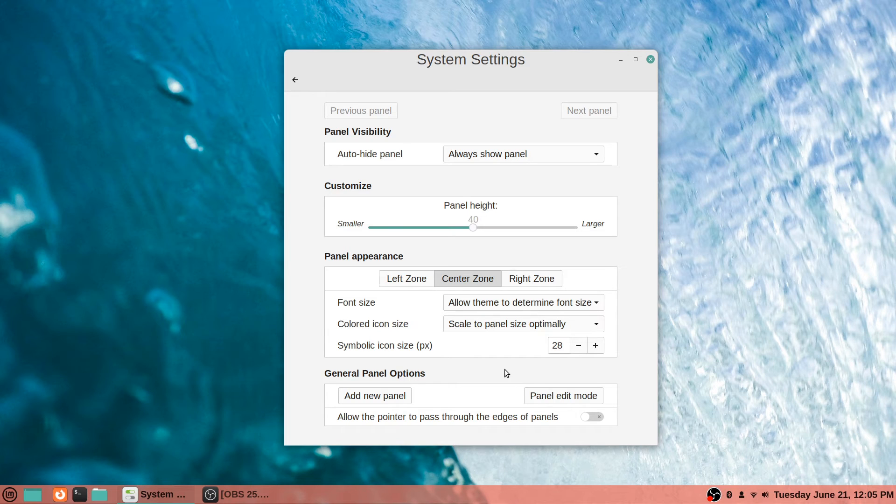
key(Return)
key(Up)
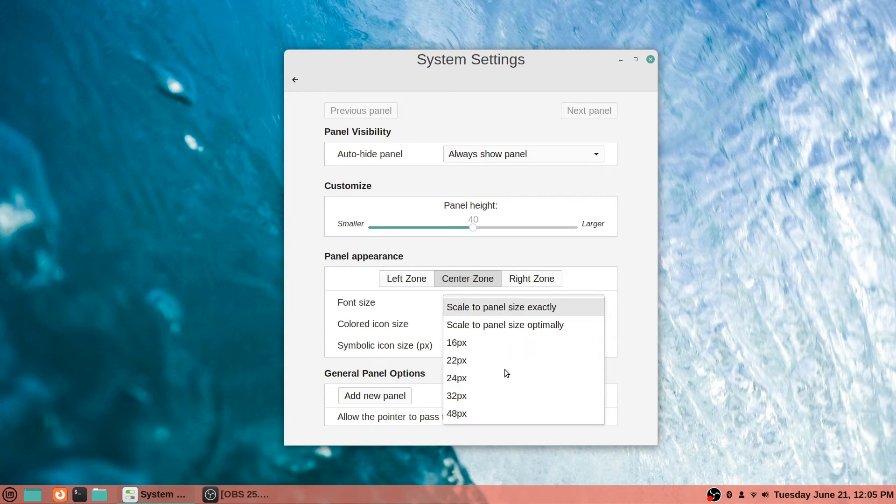
key(Return)
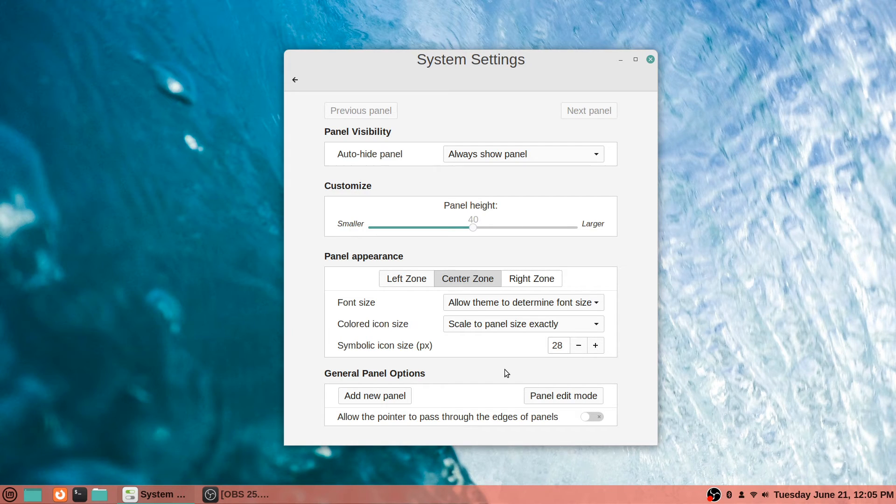
- Switch to the Right Zone's appearance settings and set its font size to 10.0pt
key(Right)
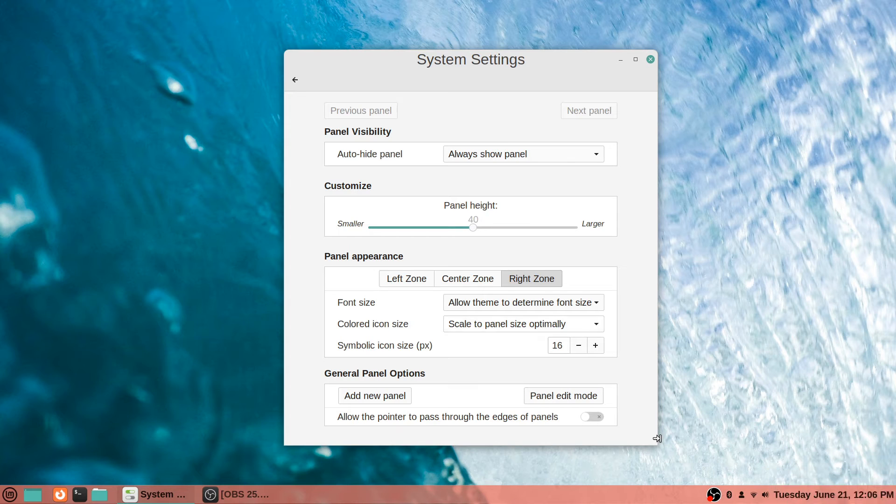
key(space)
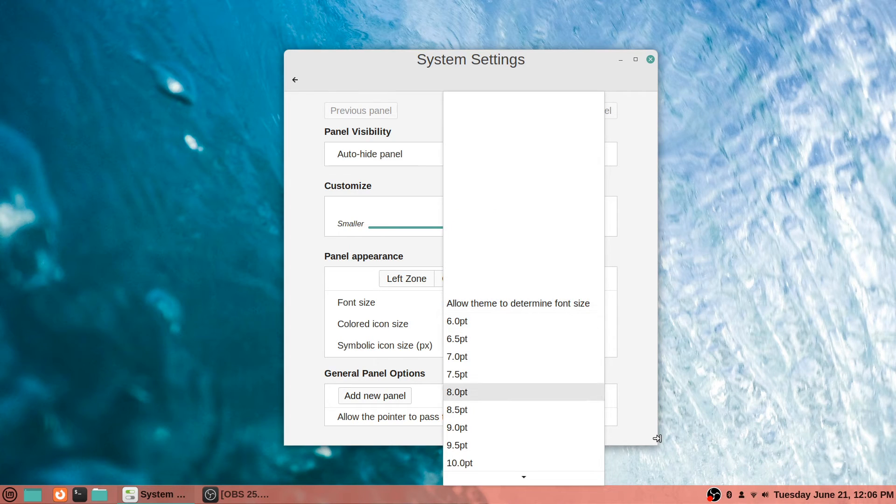
scroll(524, 387, down, 9)
scroll(524, 388, down, 4)
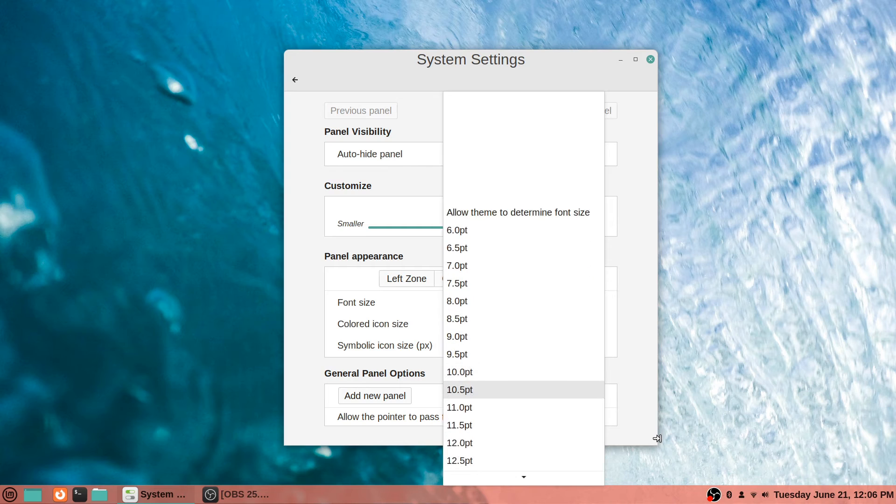
scroll(524, 388, down, 1)
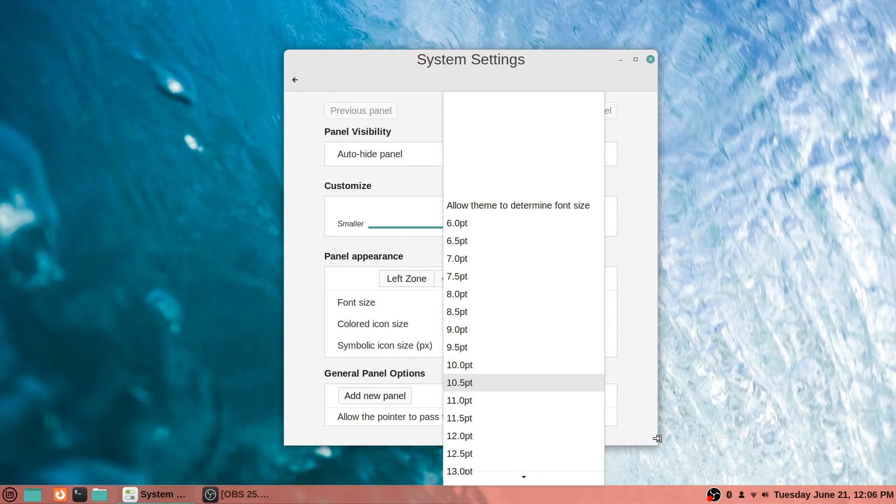
click(524, 365)
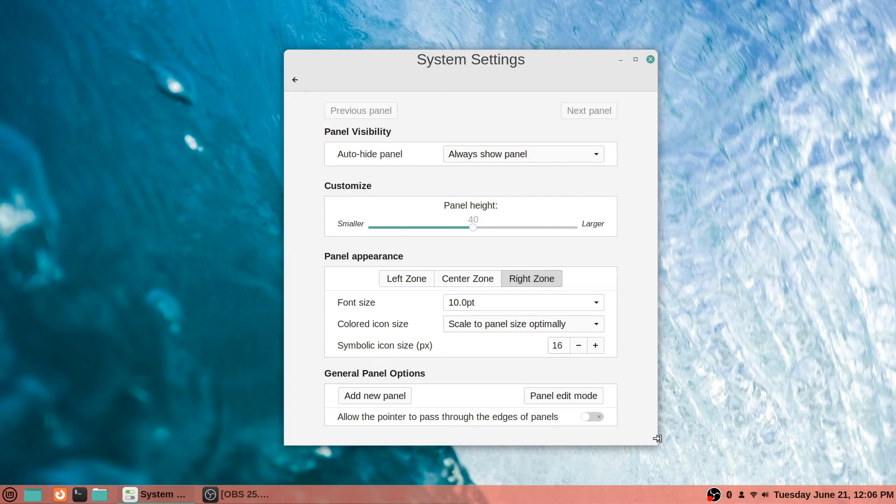
- Try font sizes of 11.0pt and 12.0pt for the Right Zone
click(524, 303)
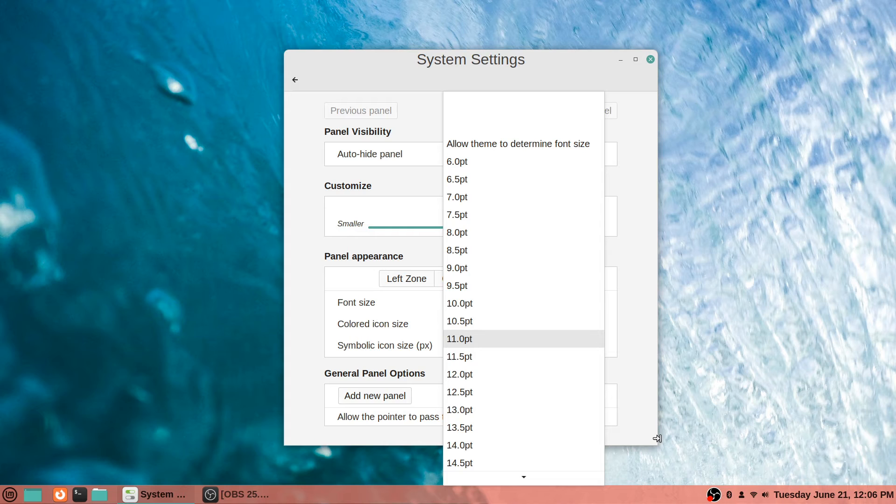
click(524, 339)
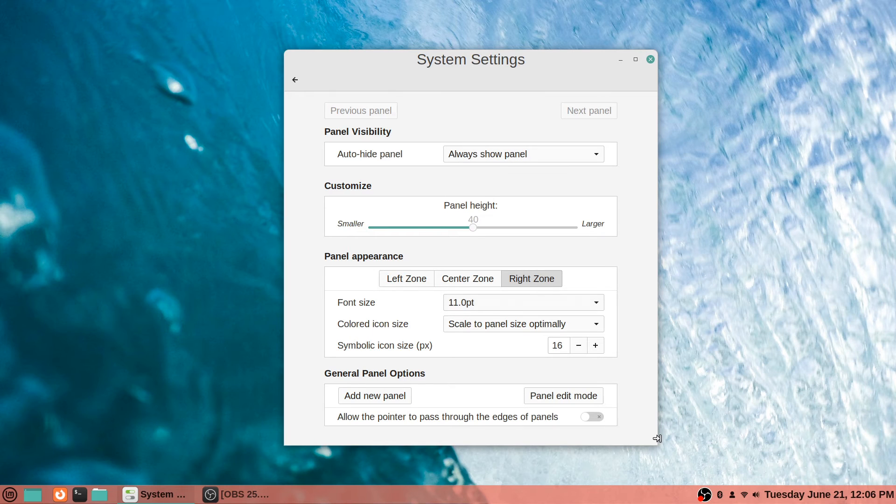
click(524, 303)
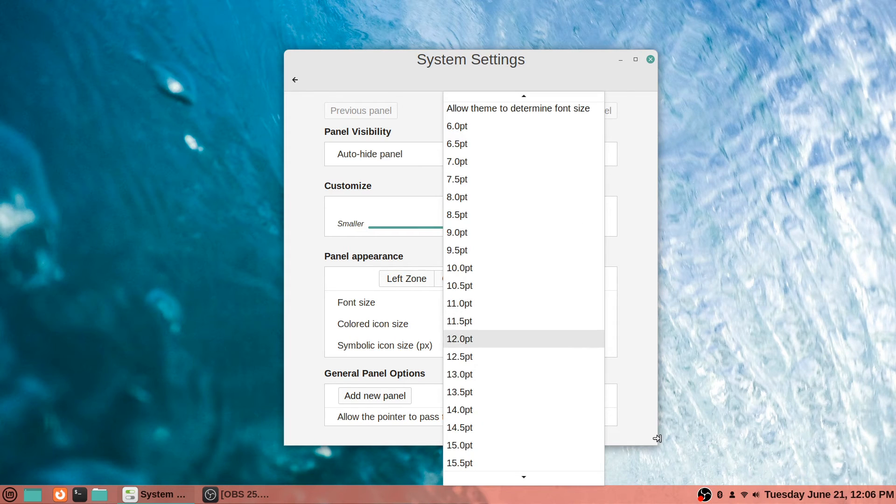
key(Return)
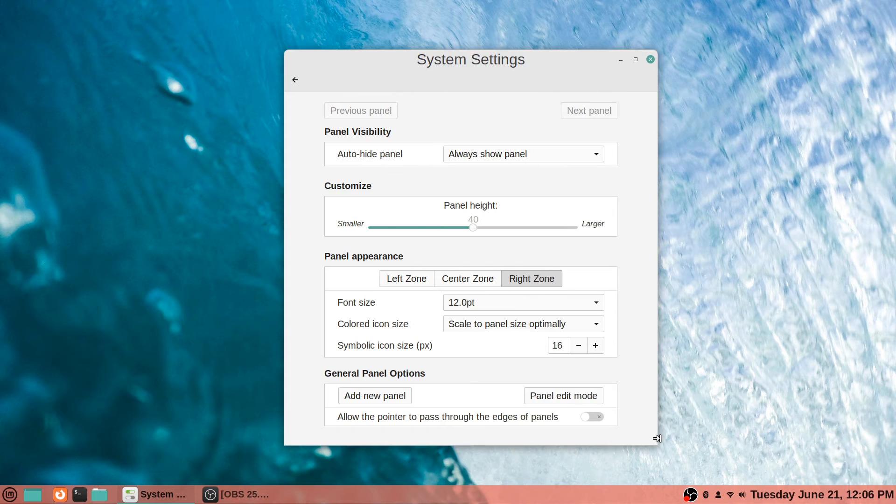
- Set the Right Zone's font size to 11.0pt
key(space)
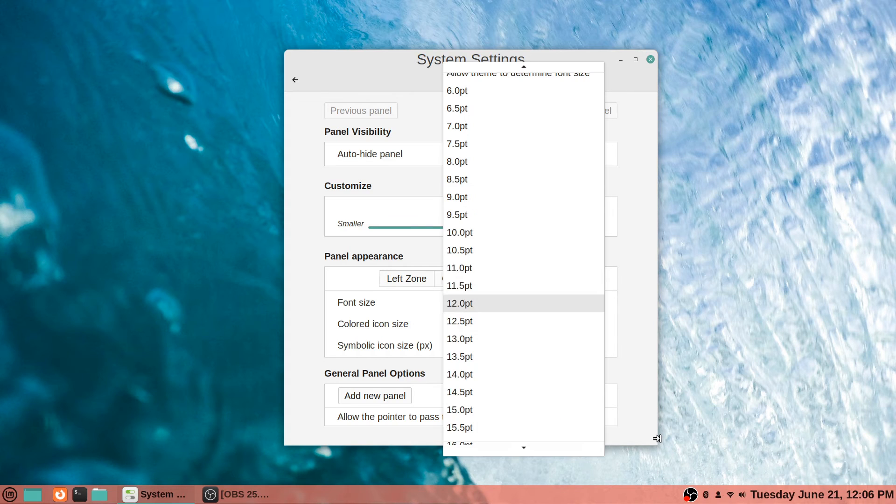
key(Up)
key(Up)
key(Up)
key(Down)
key(Return)
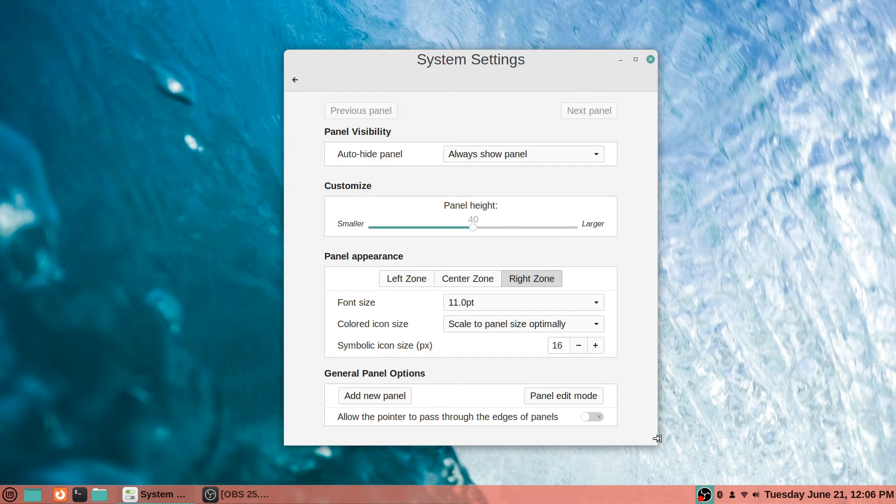
- Try Scale to panel size exactly for the Right Zone's colored icons, and return to Scale to panel size optimally
click(542, 328)
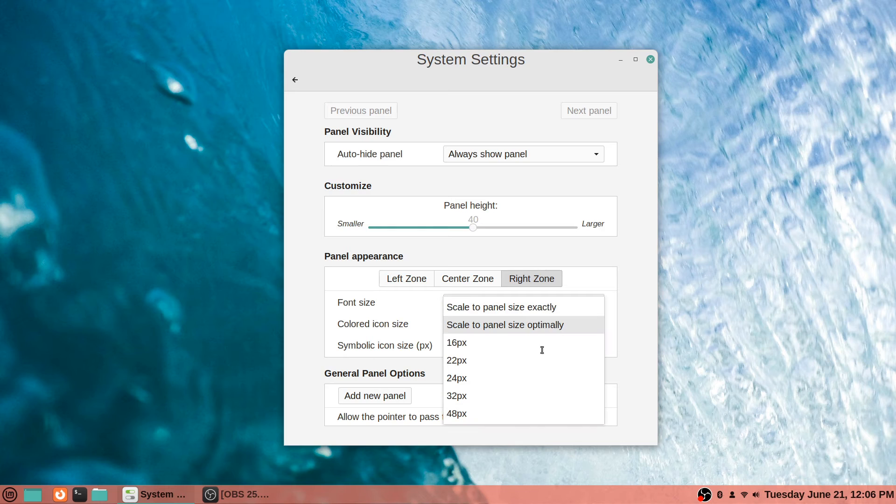
key(Up)
key(Return)
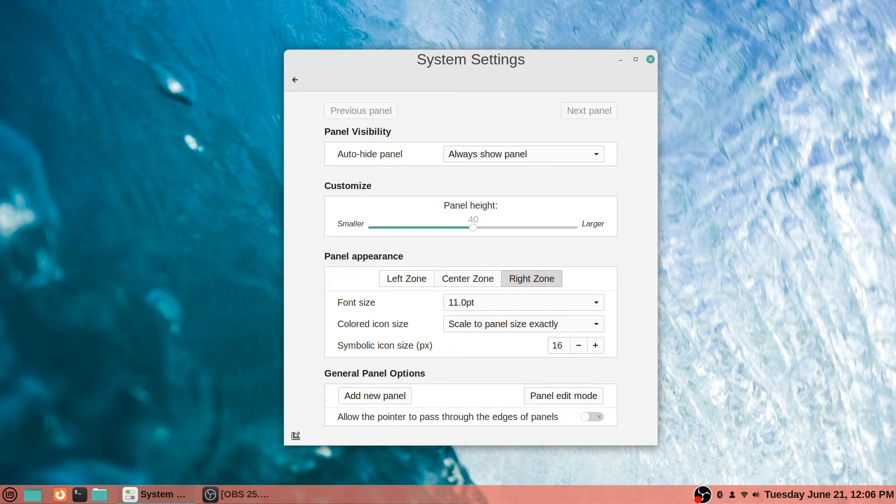
click(524, 324)
click(551, 340)
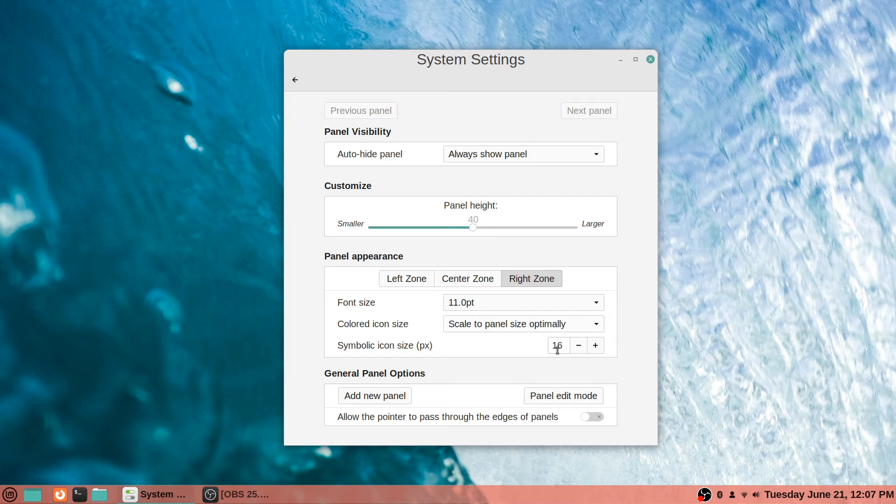
- Compare the symbolic icon sizes of the Left Zone and Right Zone, and return to the Right Zone
key(Left)
key(Left)
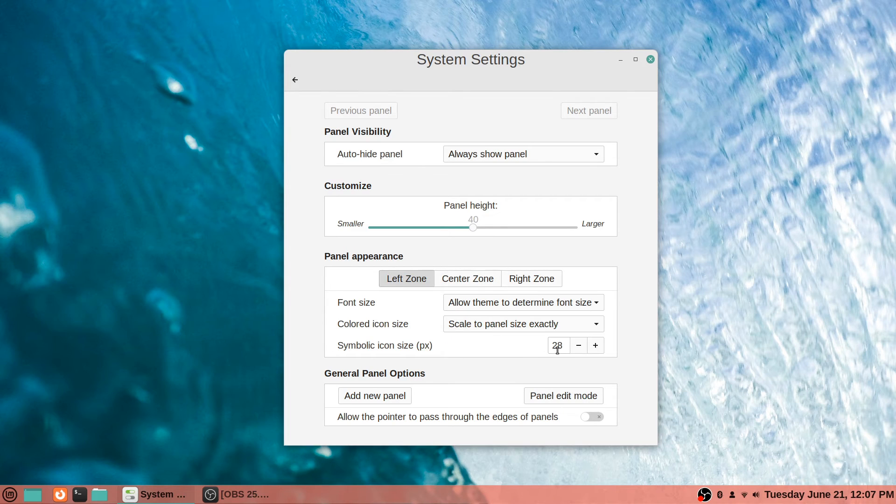
key(Left)
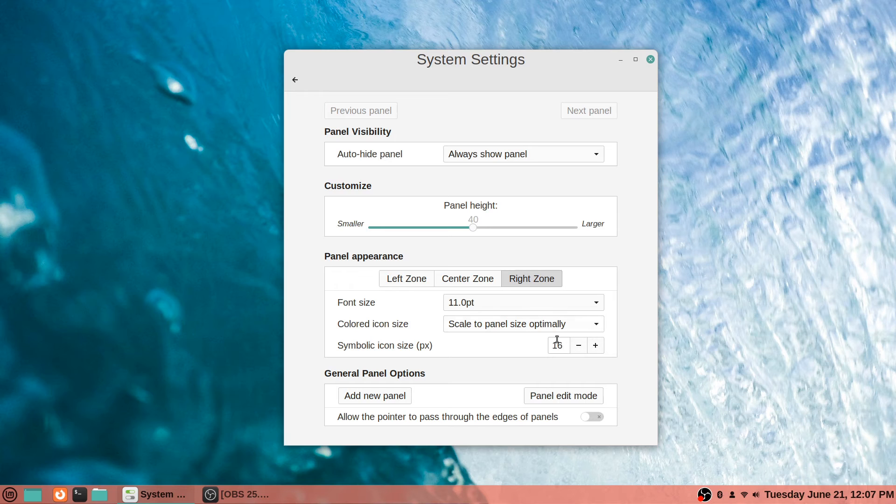
key(Left)
key(Left)
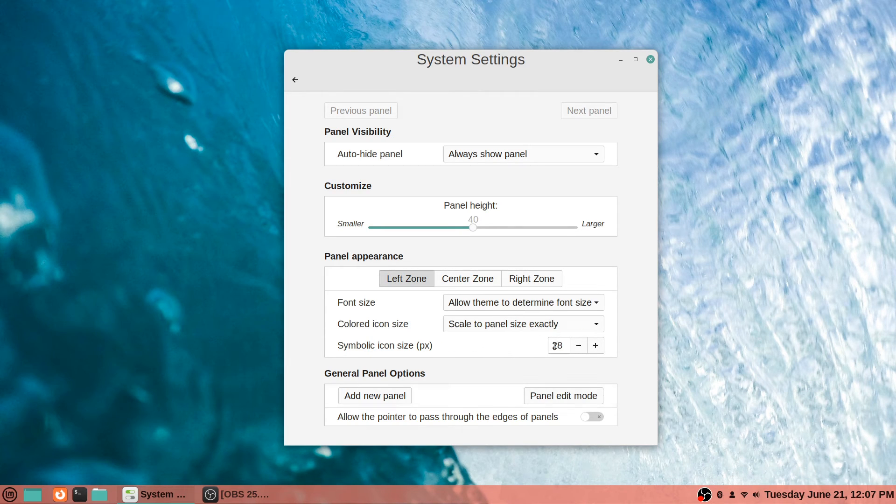
key(Right)
key(Right)
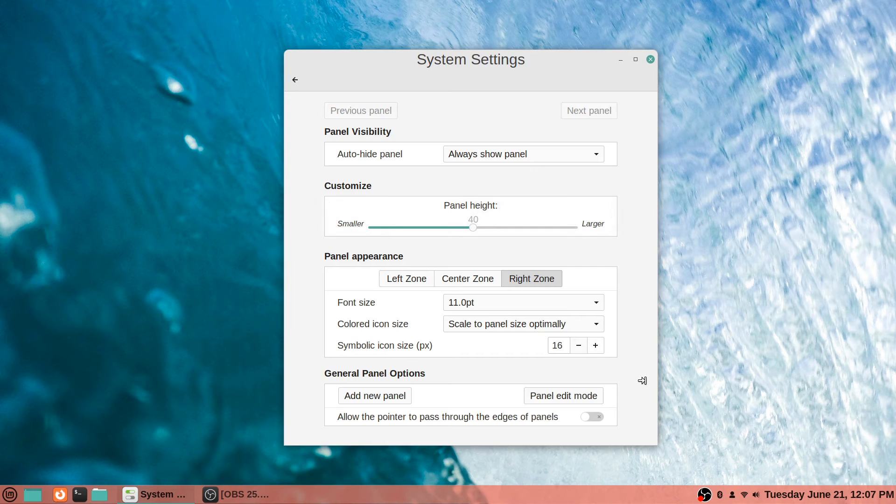
- Increase the Right Zone's symbolic icon size to 23 px
click(595, 345)
click(595, 345)
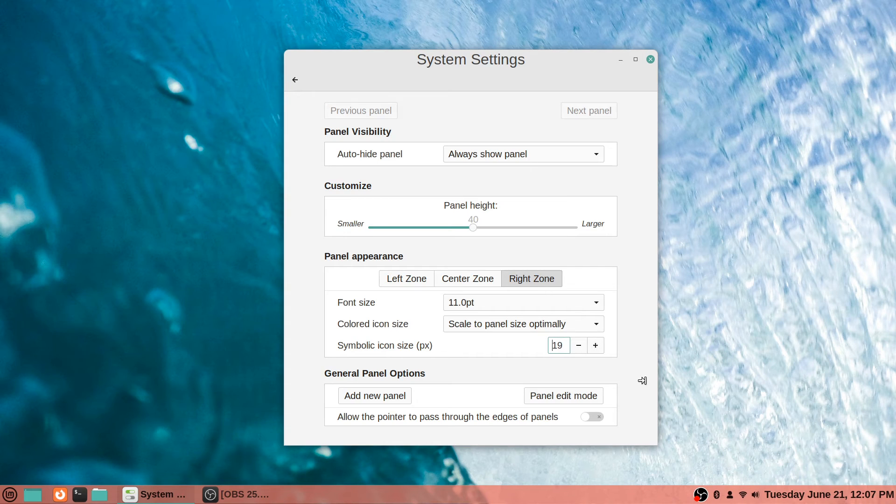
key(Up)
key(Up)
key(Up)
key(Up)
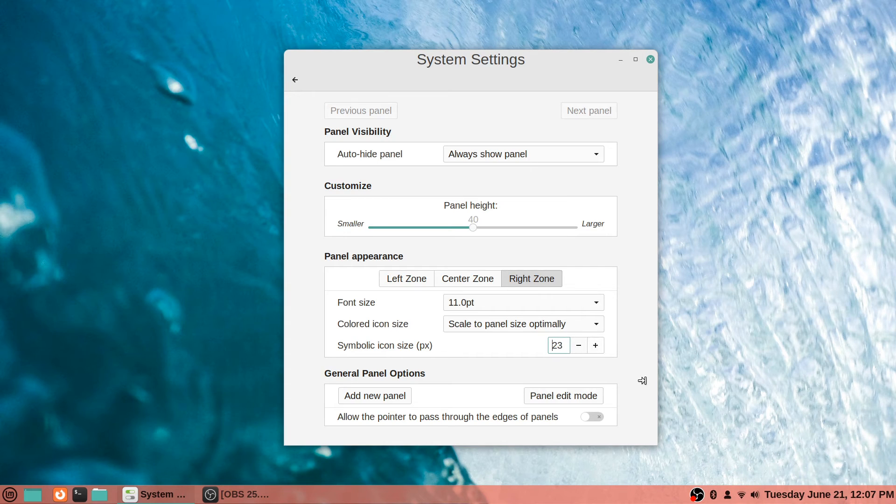
- Increase the Right Zone's symbolic icon size to 28 px
key(Up)
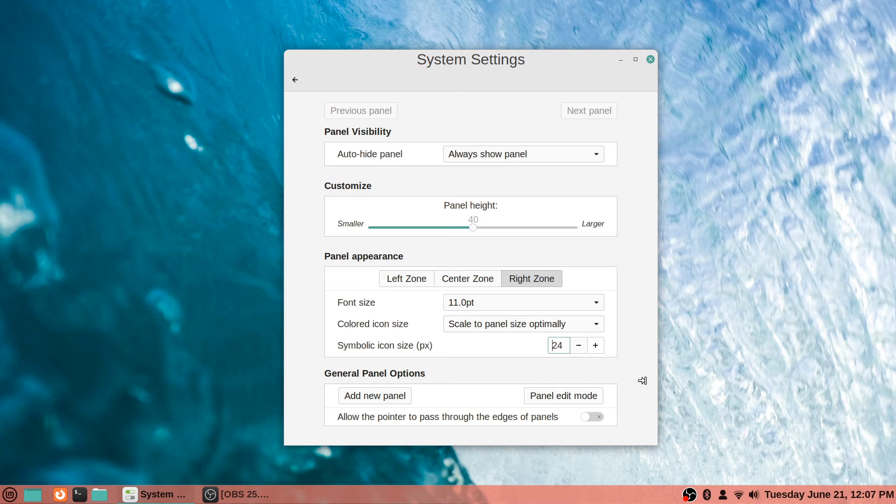
key(Up)
key(Up)
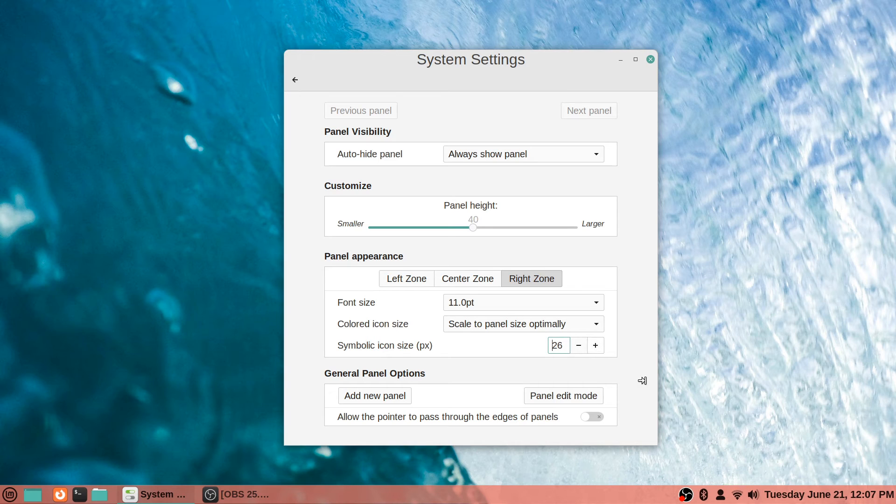
key(Up)
key(Up)
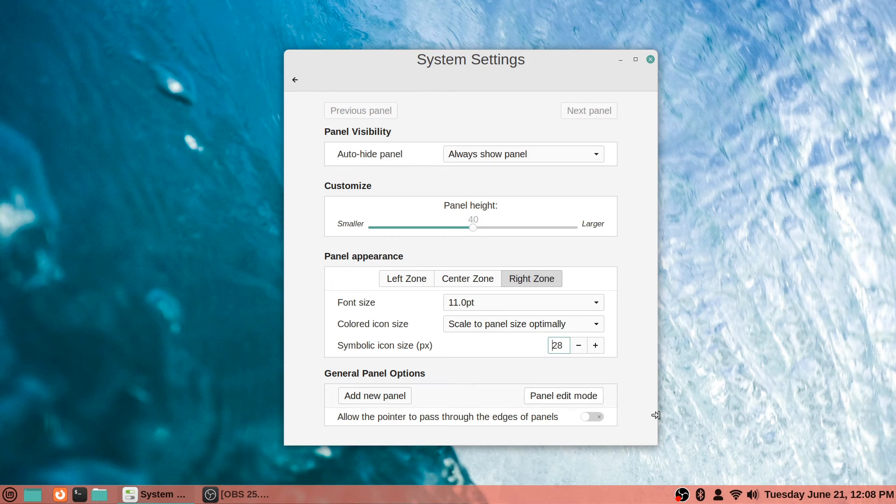
- Examine the panel's zones in Panel edit mode along with the Center Zone's appearance settings, and leave both edit mode and the panel settings
click(564, 396)
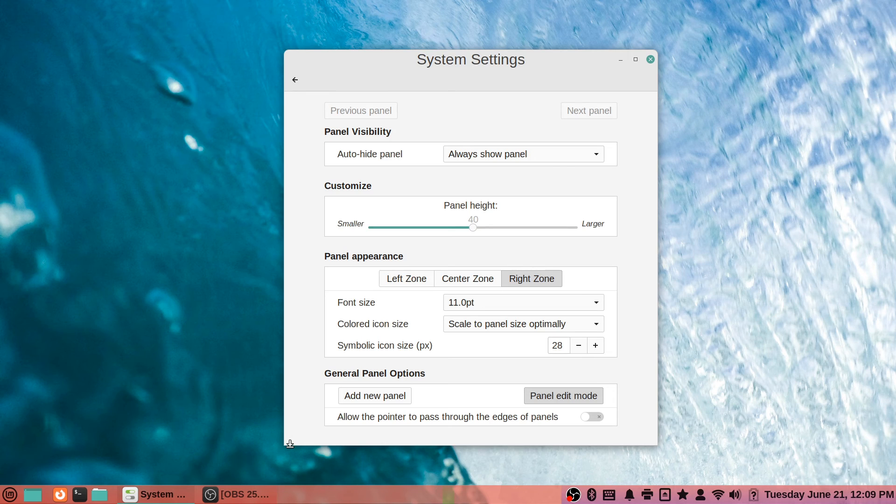
click(468, 279)
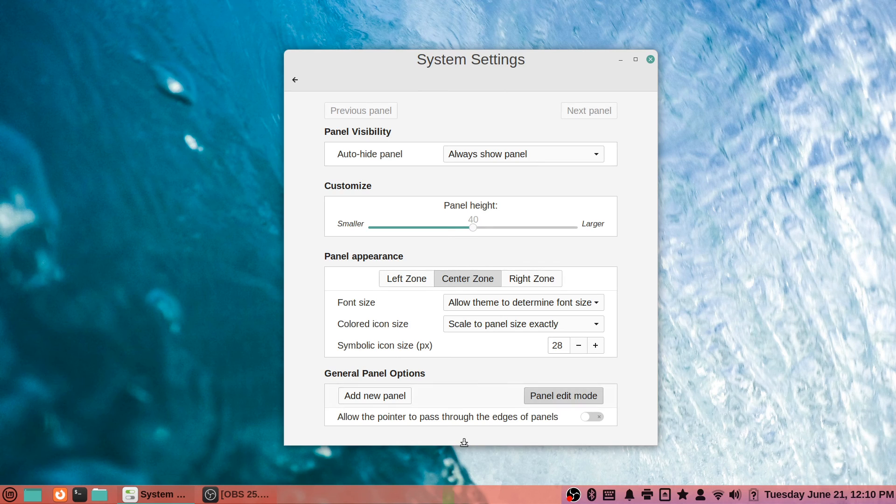
click(564, 396)
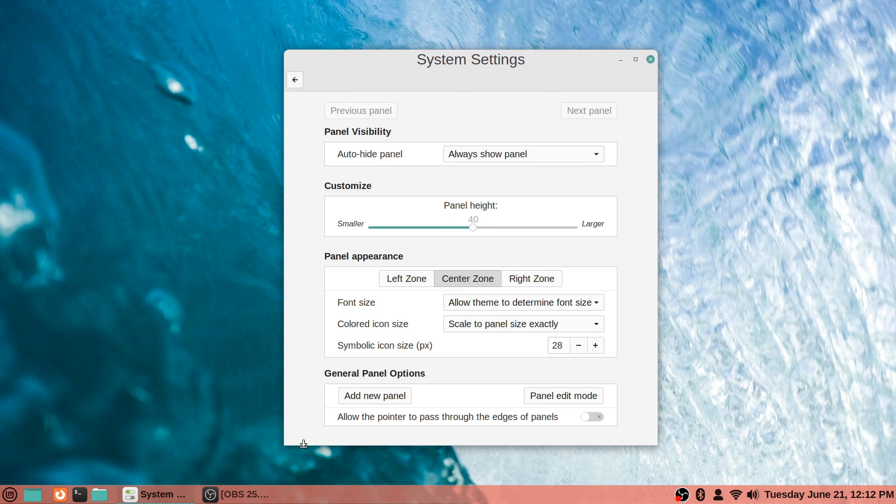
click(295, 80)
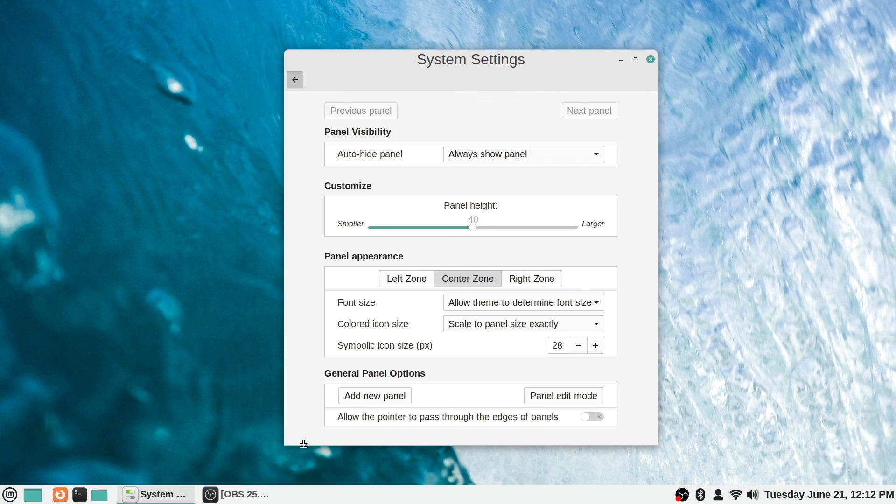